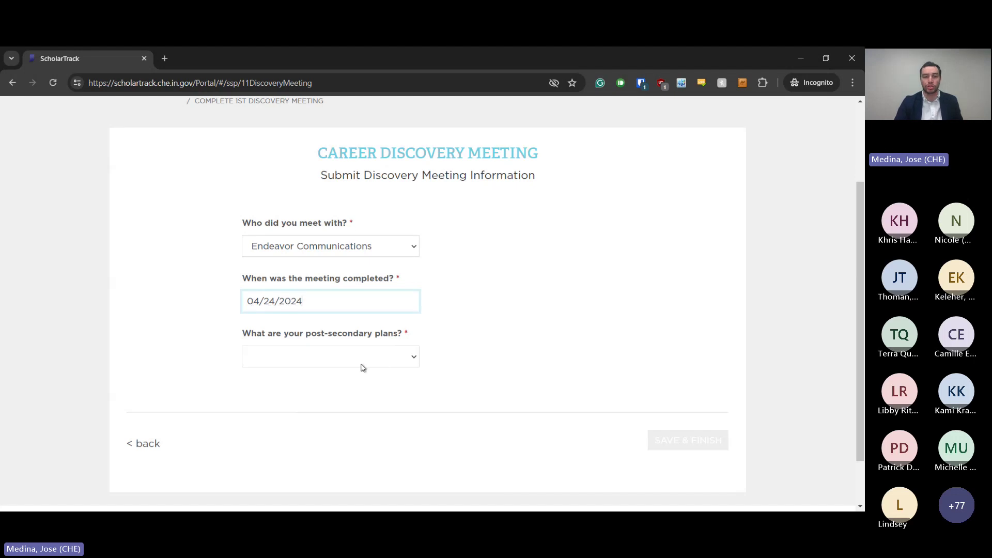
Set the post-secondary plans to College, save the first career discovery meeting, and review the completed activities list.
{"action": "key", "text": "Tab"}
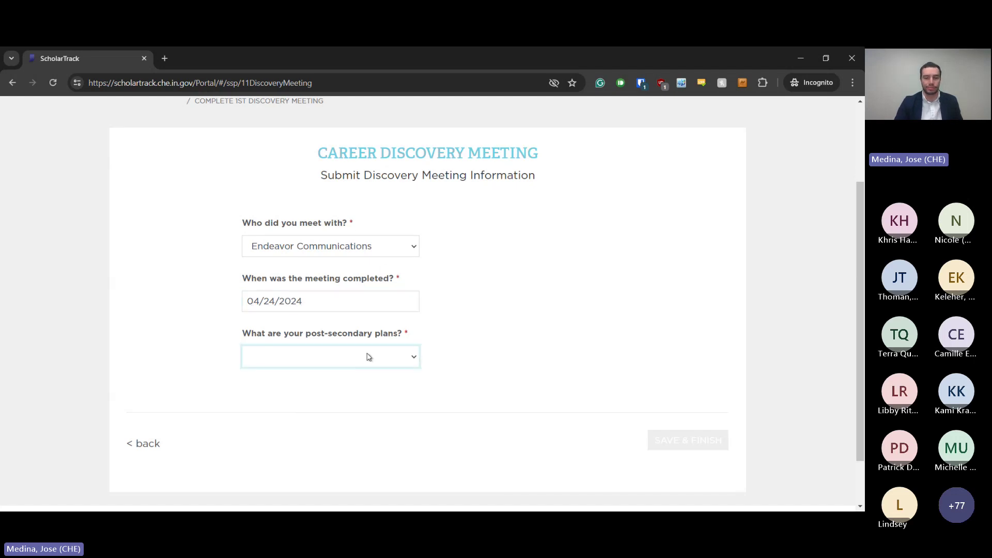
{"action": "key", "text": "Down"}
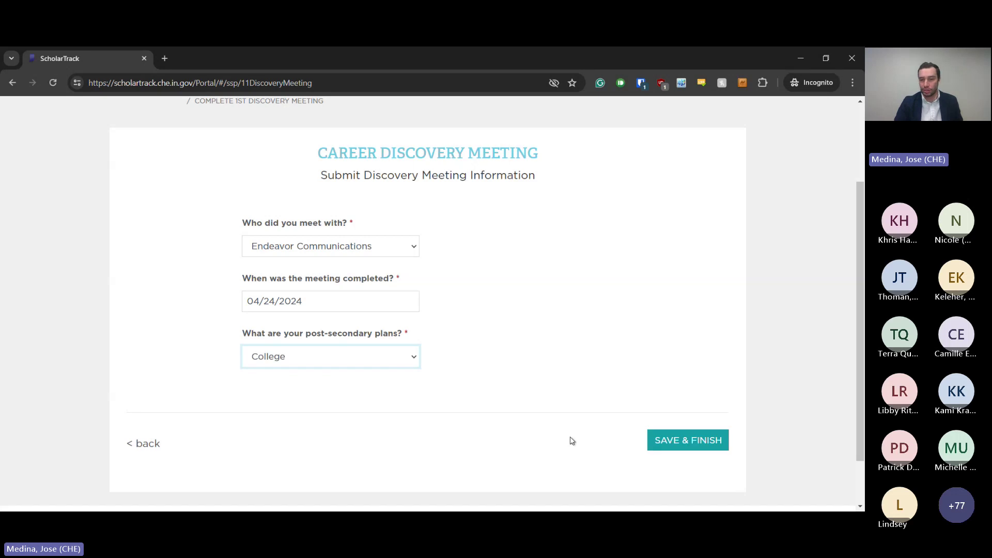
{"action": "left_click", "coordinate": [667, 445]}
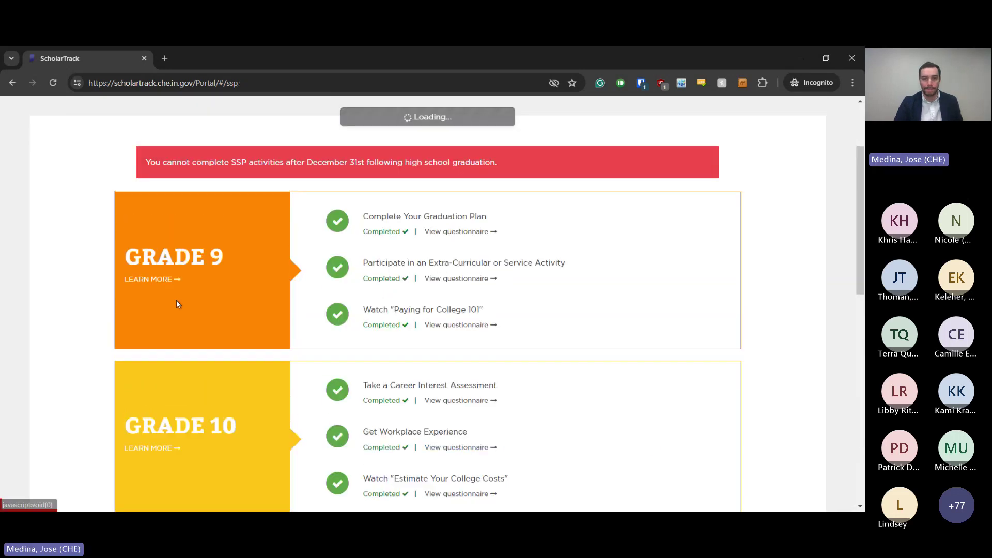
{"action": "scroll", "coordinate": [264, 310], "scroll_direction": "down", "scroll_amount": 1}
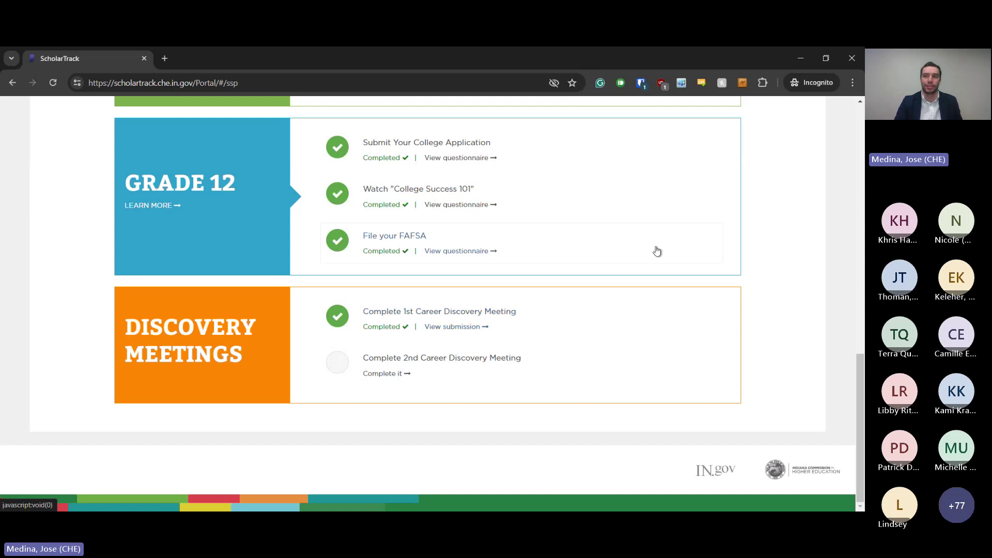
{"action": "scroll", "coordinate": [657, 251], "scroll_direction": "up", "scroll_amount": 20}
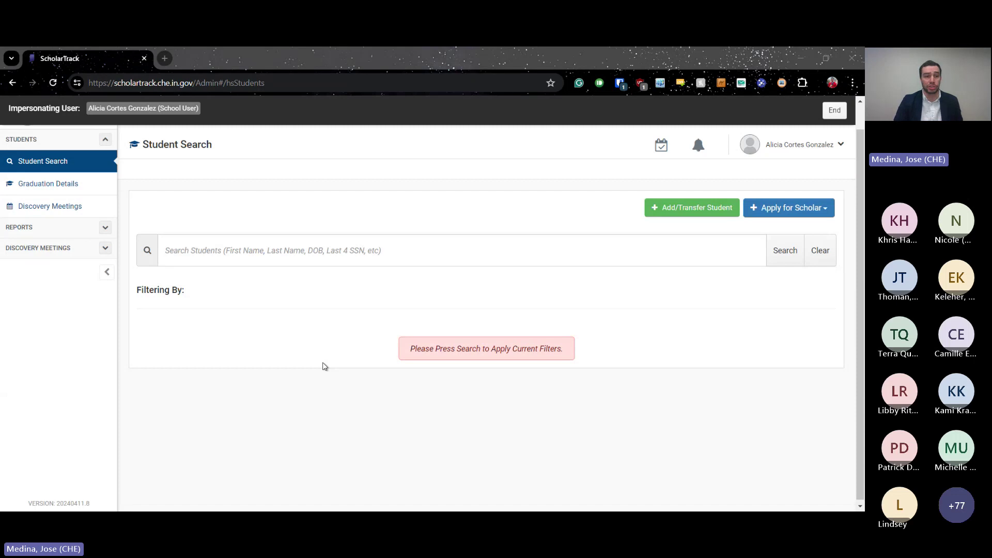
In the school user's admin site, look over the Discovery Meetings list and the blank new-meeting form with its provider options, without saving.
{"action": "scroll", "coordinate": [325, 366], "scroll_direction": "up", "scroll_amount": 1}
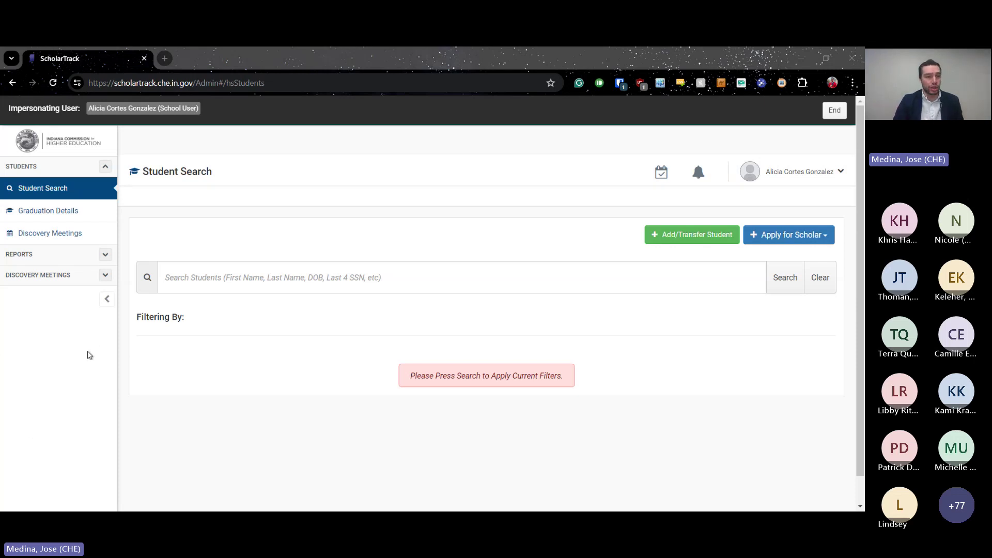
{"action": "left_click", "coordinate": [76, 235]}
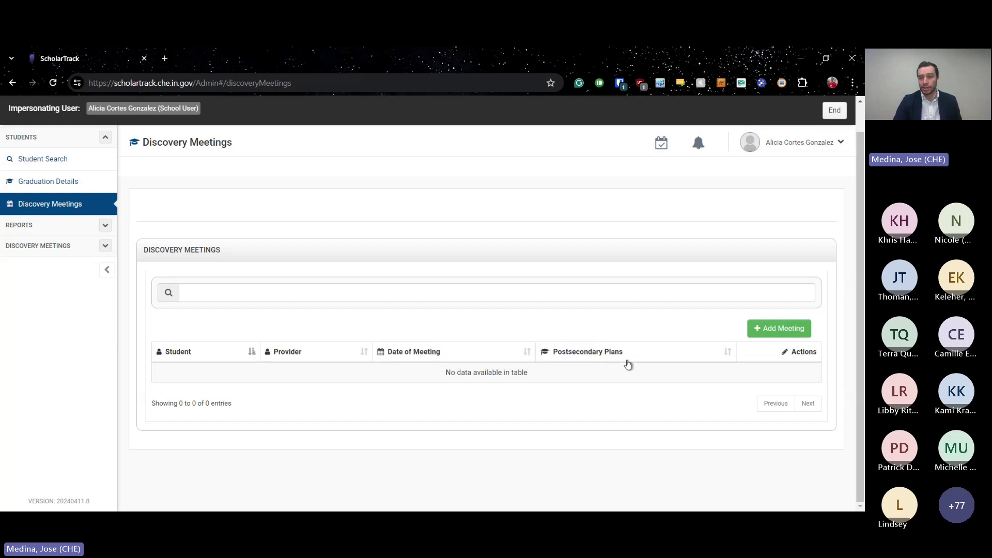
{"action": "left_click", "coordinate": [766, 333]}
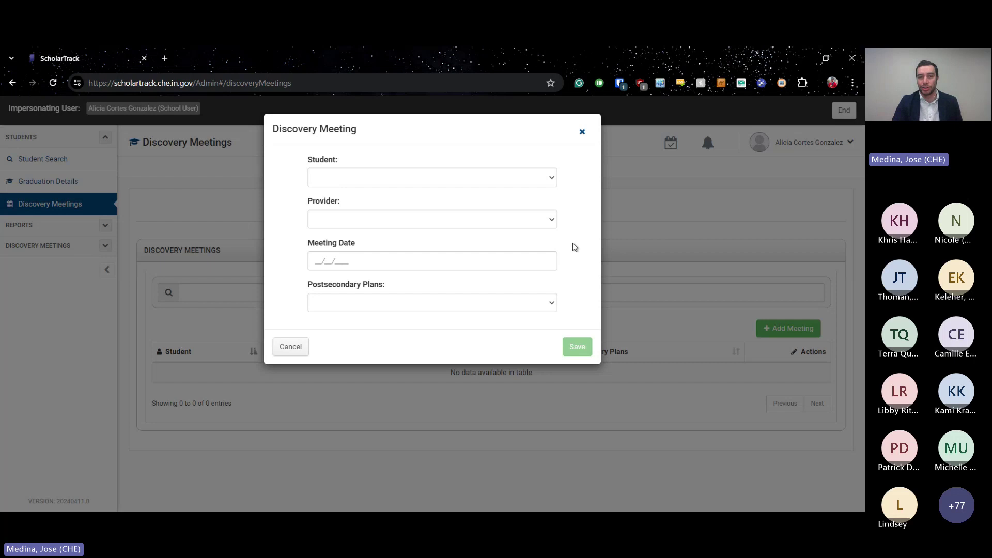
{"action": "left_click", "coordinate": [550, 222]}
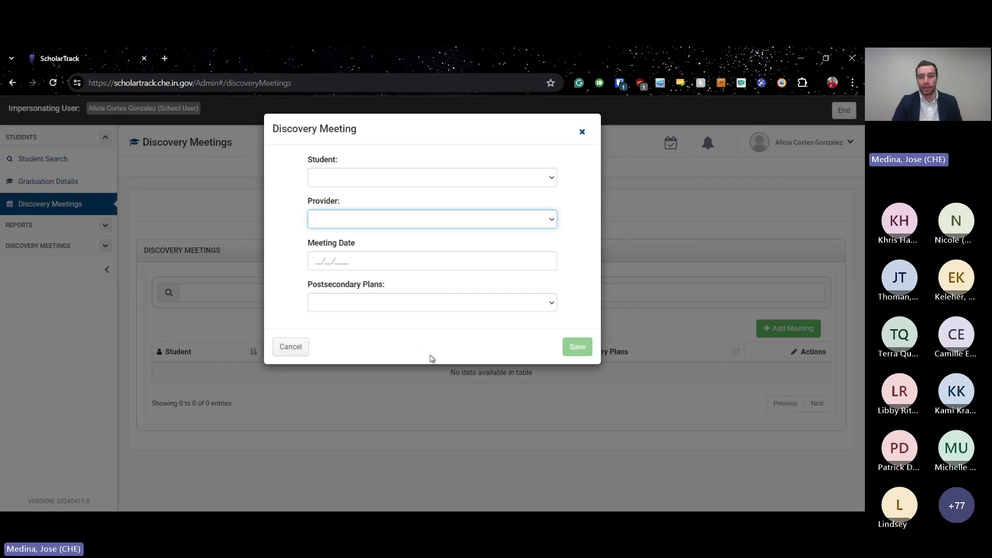
{"action": "left_click", "coordinate": [584, 218]}
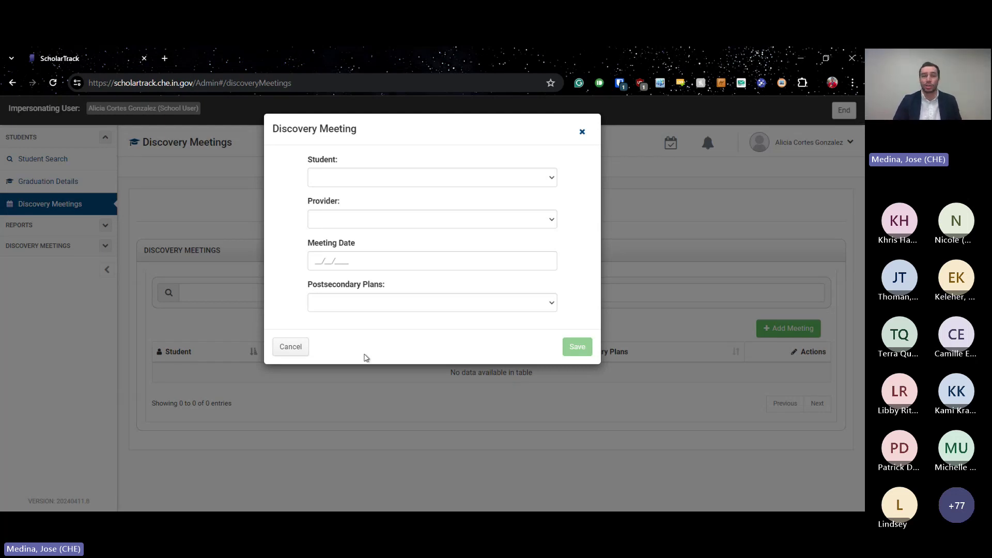
{"action": "left_click", "coordinate": [290, 347]}
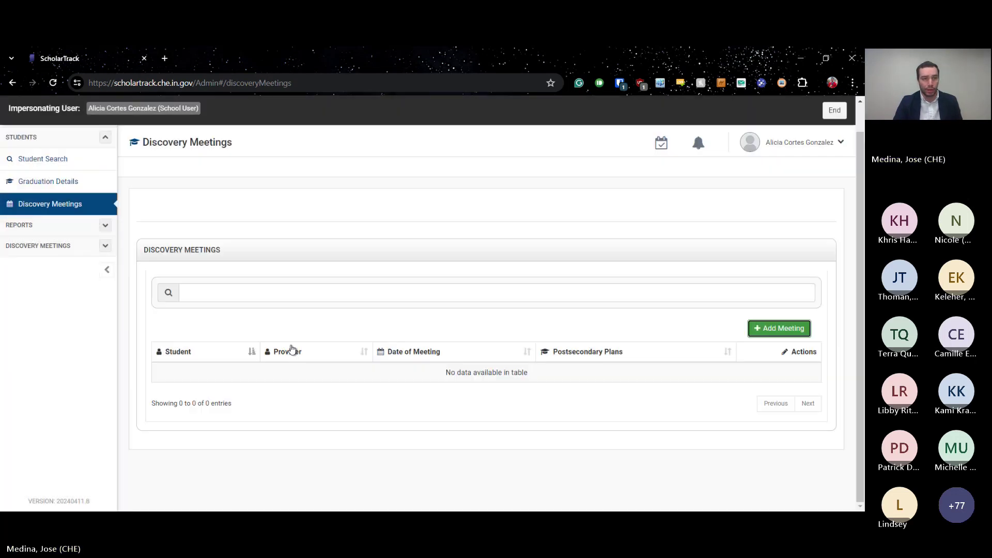
Search the students by the sample student's full name and open that student's detail record.
{"action": "left_click", "coordinate": [71, 159]}
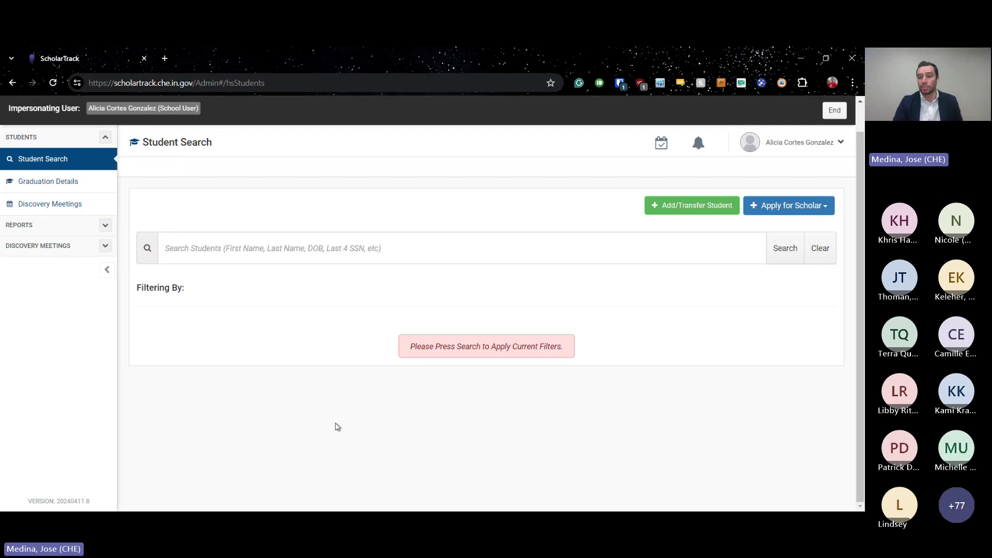
{"action": "left_click", "coordinate": [265, 248]}
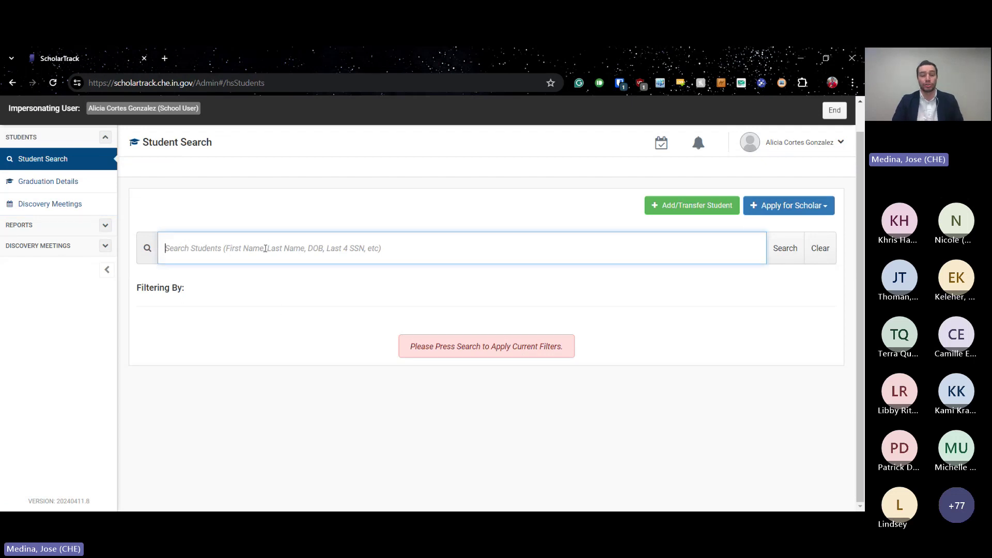
{"action": "type", "text": "Sa"}
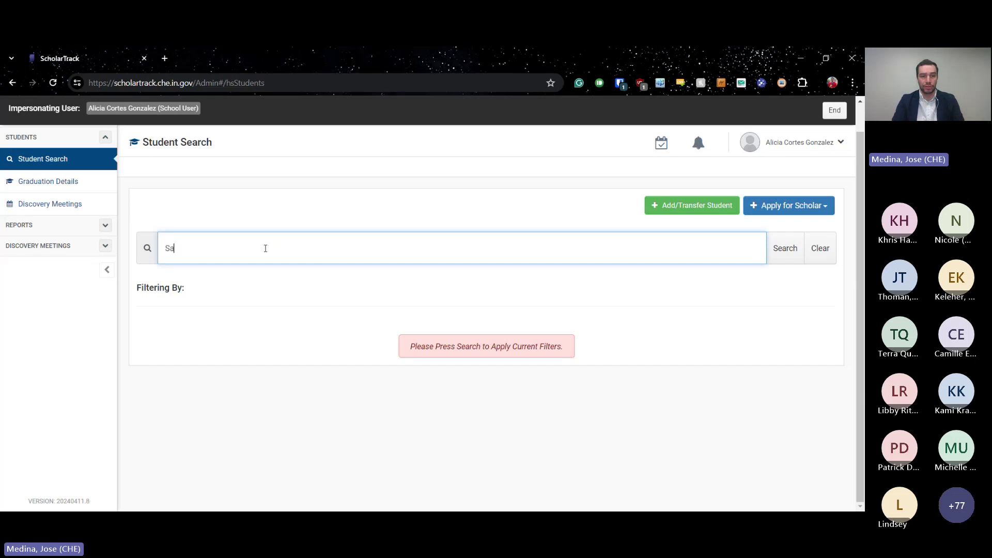
{"action": "type", "text": "lly Scholar"}
{"action": "key", "text": "Return"}
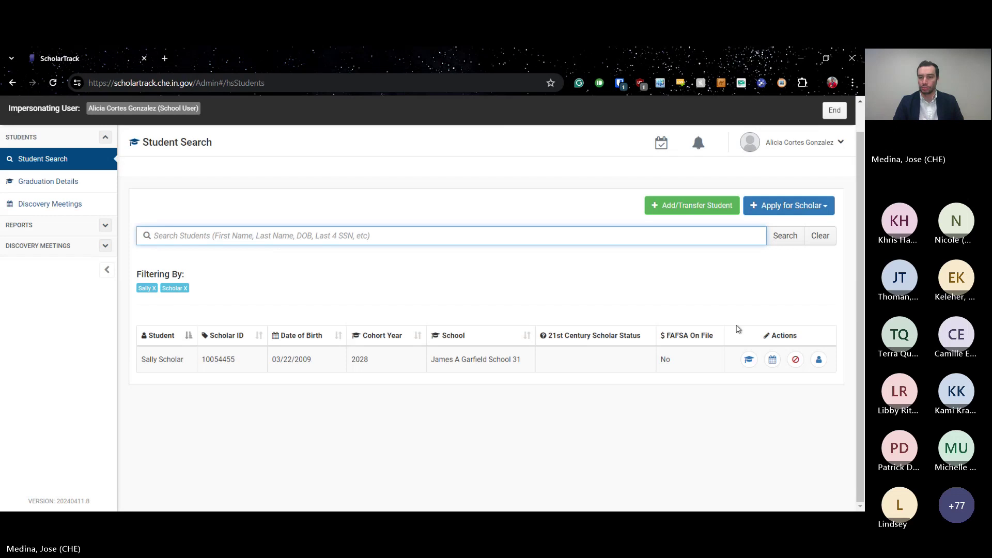
{"action": "left_click", "coordinate": [820, 361]}
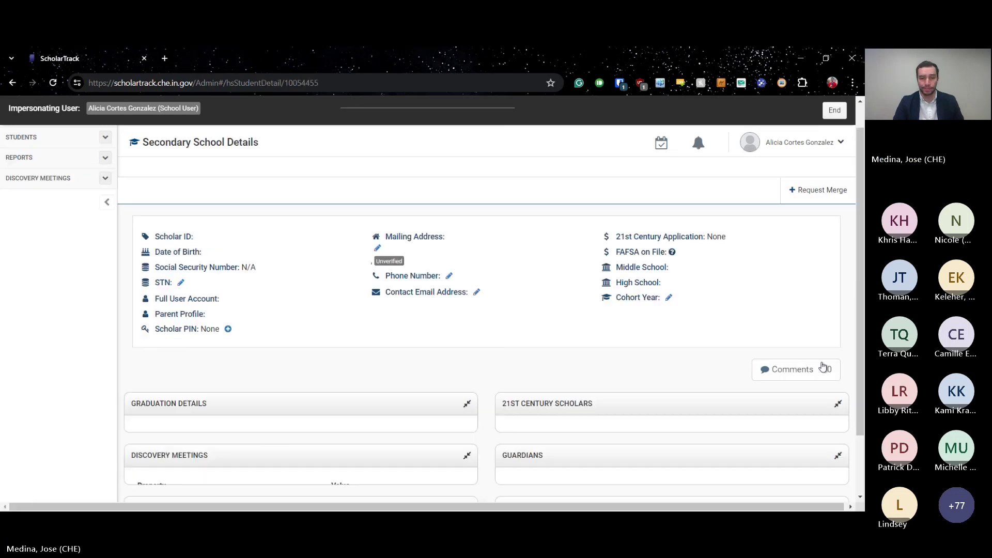
Start a new discovery meeting on the student's record with What's Next? Career & College Counseling as the provider.
{"action": "scroll", "coordinate": [480, 444], "scroll_direction": "down", "scroll_amount": 8}
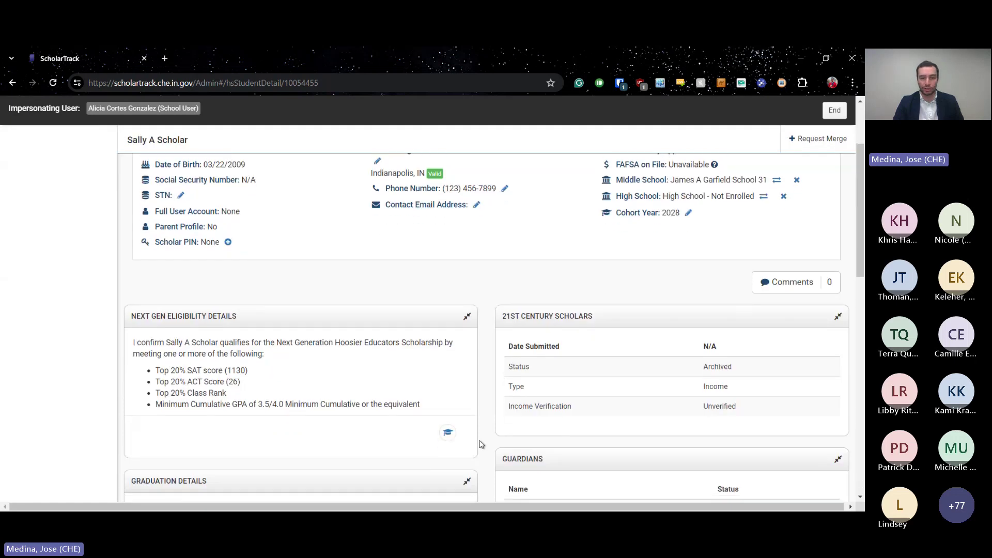
{"action": "scroll", "coordinate": [481, 444], "scroll_direction": "down", "scroll_amount": 3}
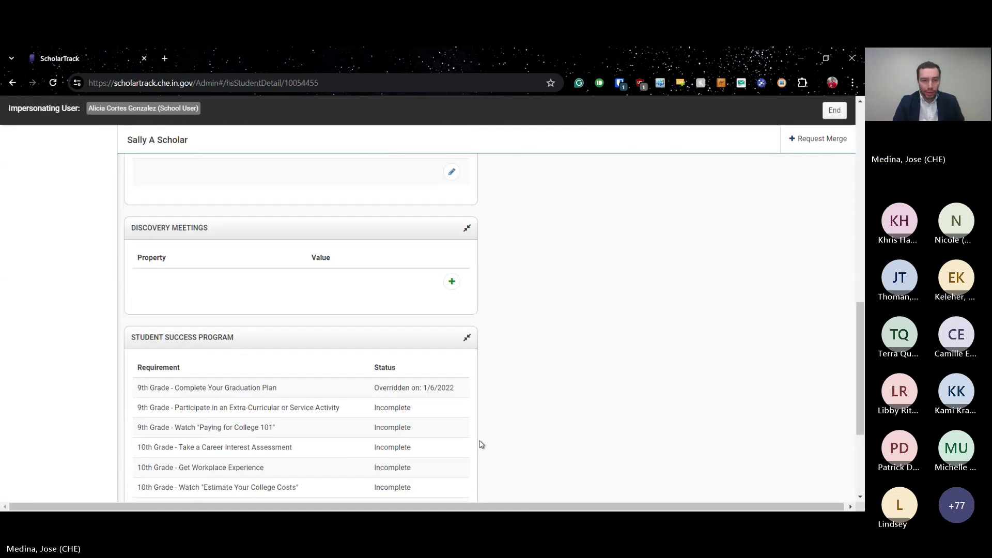
{"action": "scroll", "coordinate": [178, 266], "scroll_direction": "up", "scroll_amount": 2}
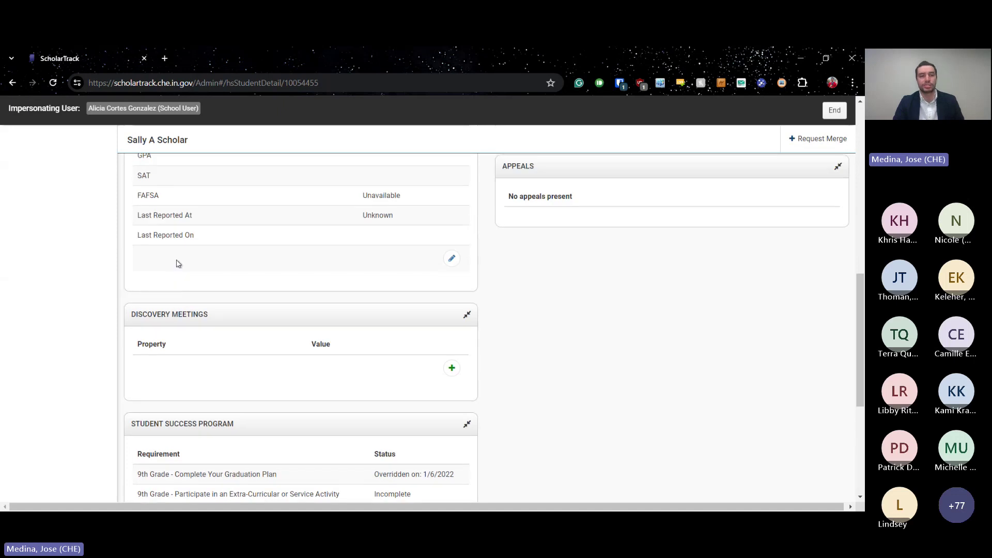
{"action": "scroll", "coordinate": [196, 293], "scroll_direction": "up", "scroll_amount": 1}
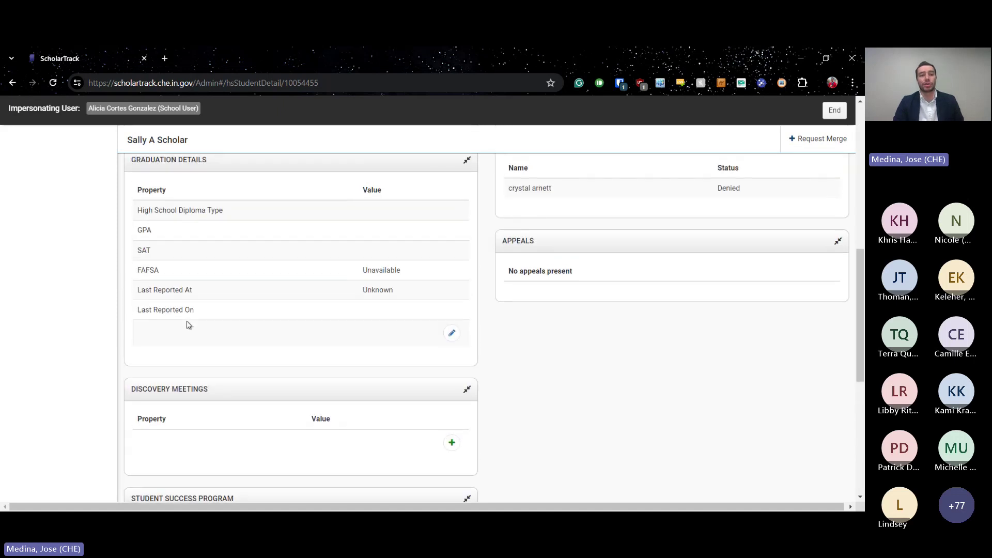
{"action": "left_click", "coordinate": [451, 444]}
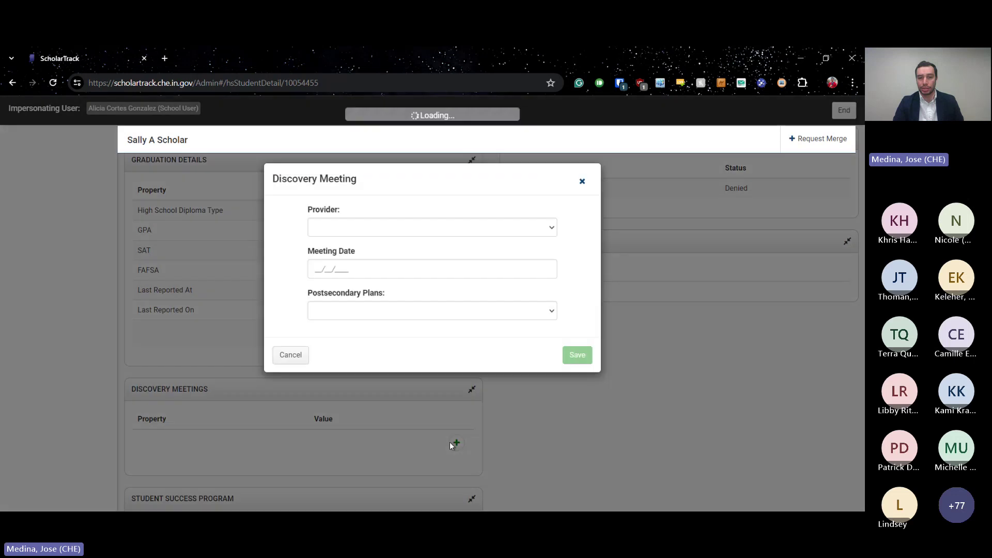
{"action": "left_click", "coordinate": [553, 232]}
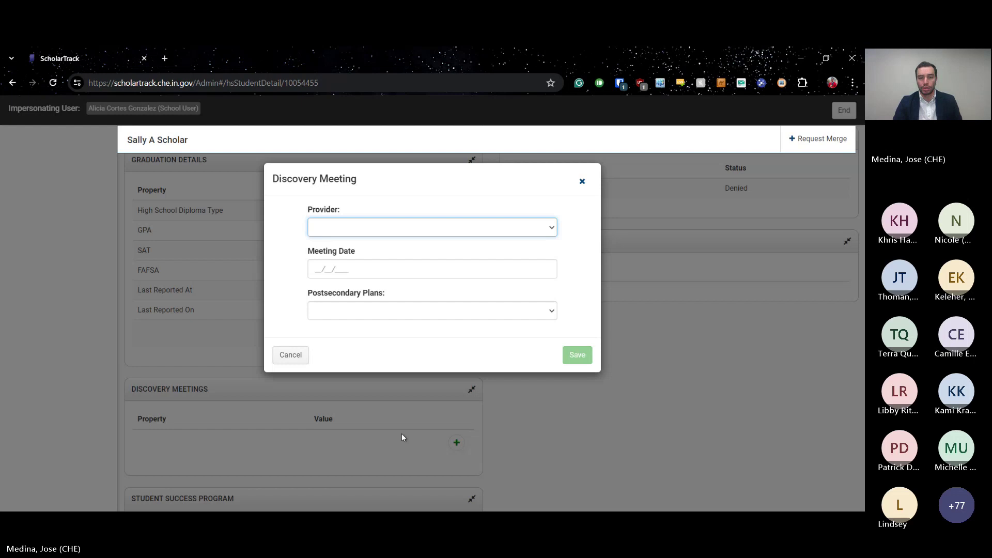
{"action": "left_click", "coordinate": [594, 275]}
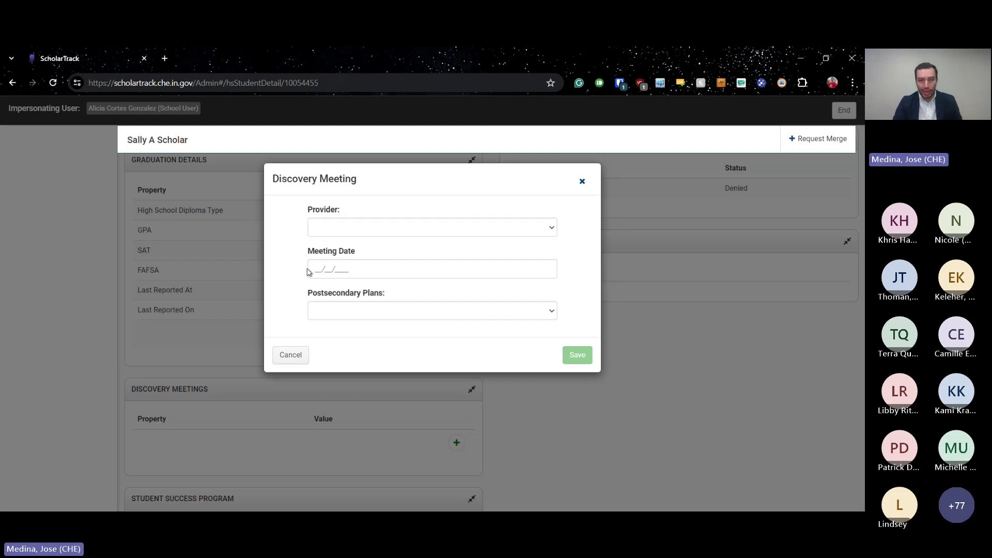
{"action": "left_click", "coordinate": [485, 223]}
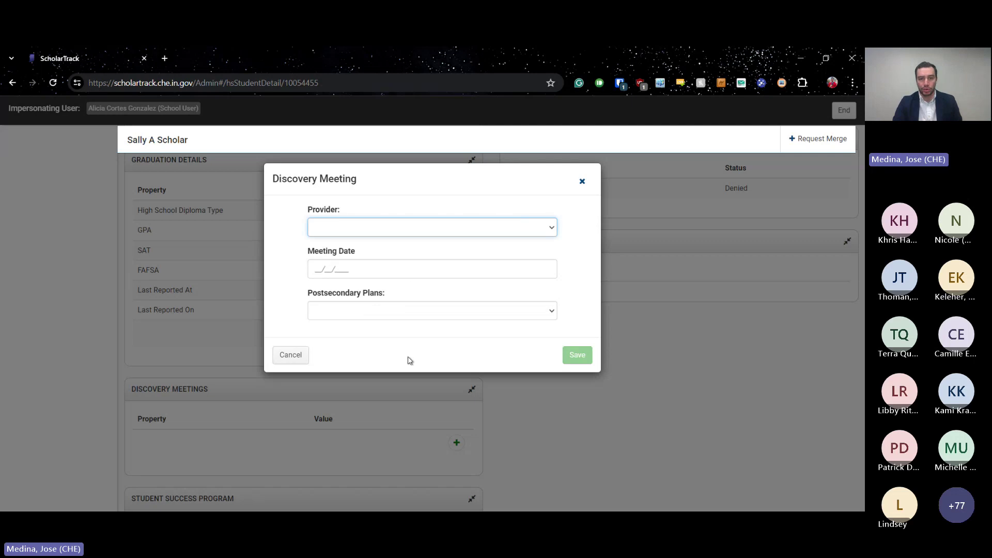
{"action": "key", "text": "Down"}
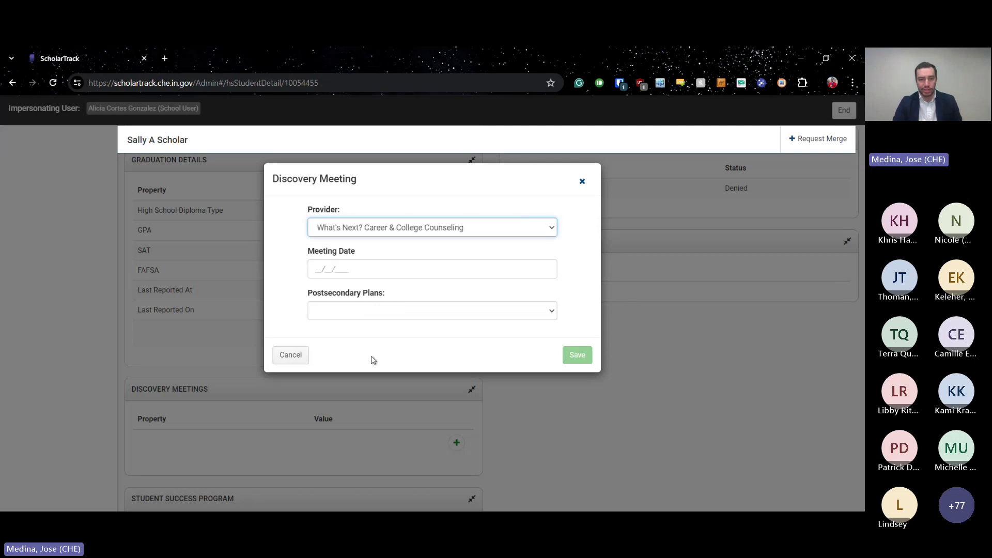
Set the meeting date to 04/24/2024 and the postsecondary plans to Military Enlistment, and save the discovery meeting.
{"action": "left_click", "coordinate": [315, 268]}
{"action": "type", "text": "042"}
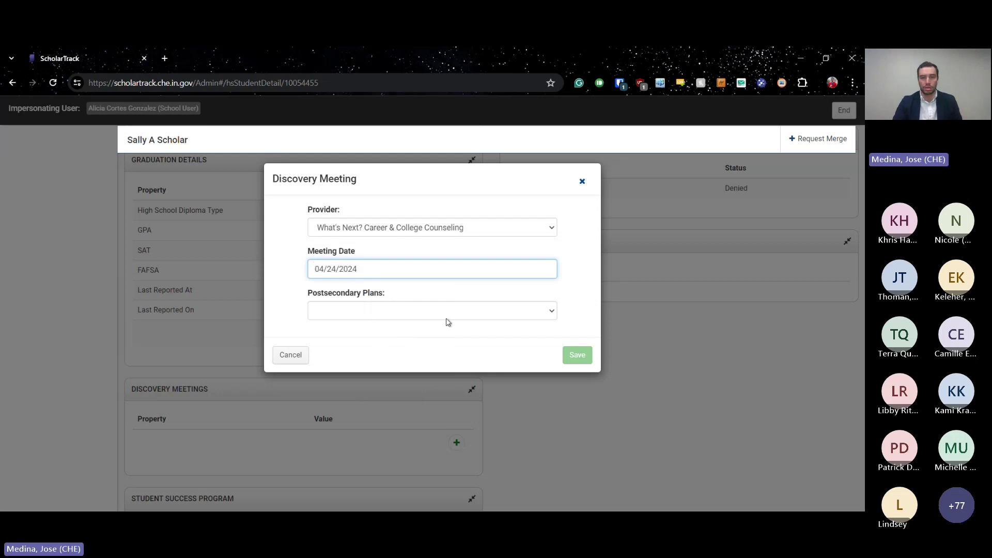
{"action": "left_click", "coordinate": [518, 317]}
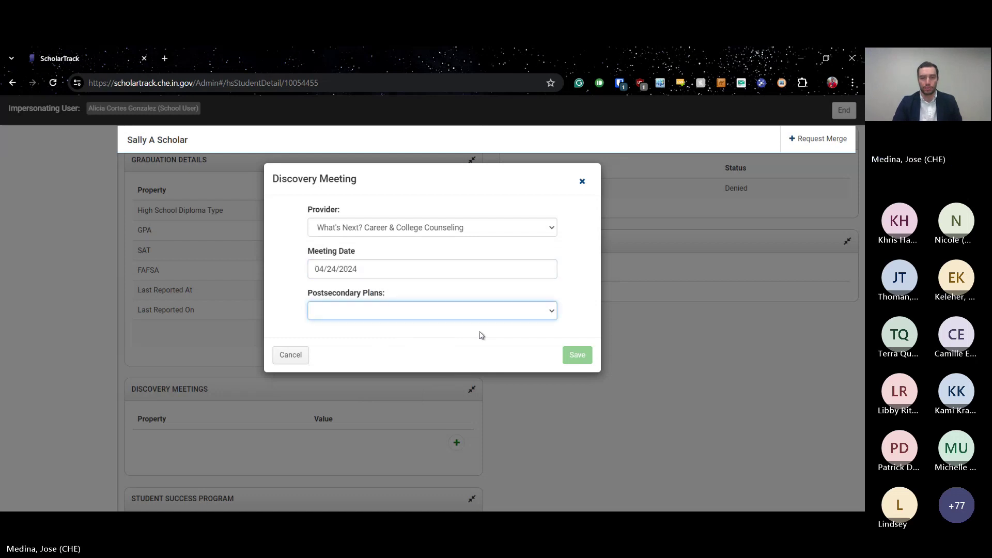
{"action": "left_click", "coordinate": [482, 358]}
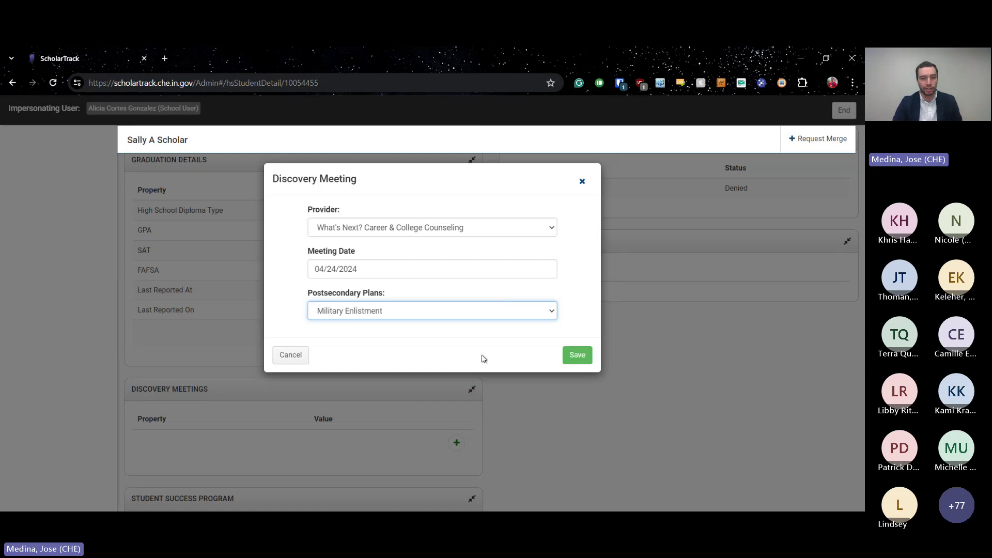
{"action": "left_click", "coordinate": [579, 361]}
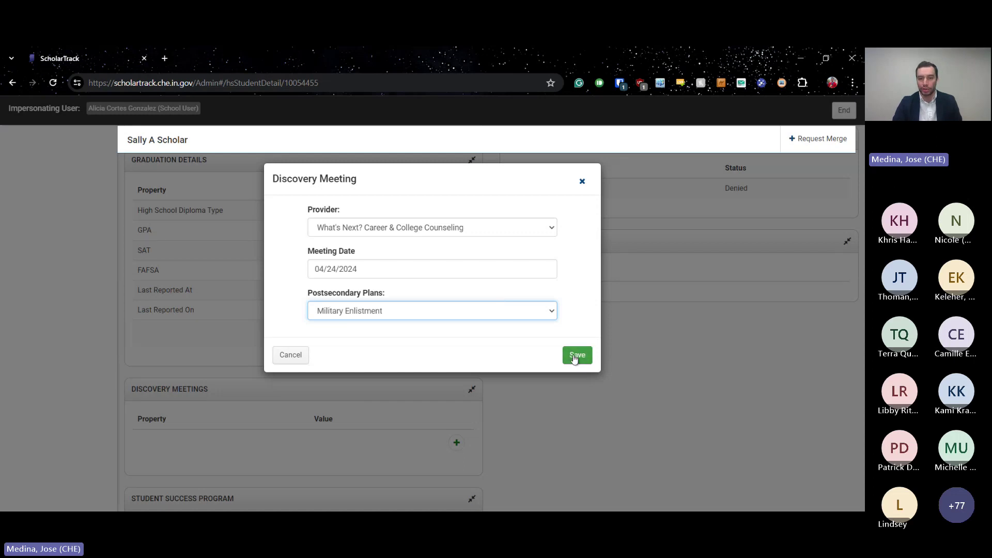
{"action": "left_click", "coordinate": [575, 357]}
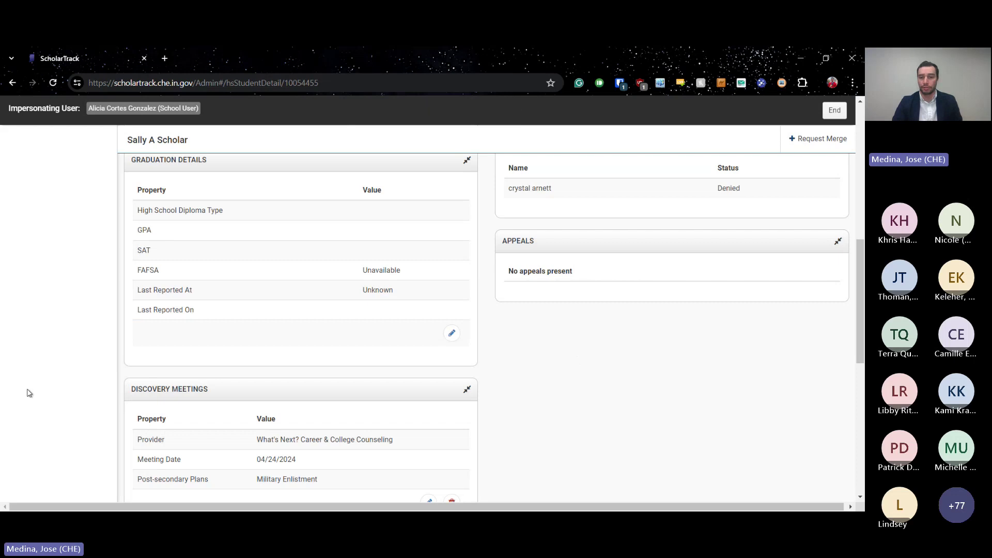
Edit the student's saved discovery meeting to change its provider to Valley Optical, and save it.
{"action": "scroll", "coordinate": [28, 393], "scroll_direction": "down", "scroll_amount": 3}
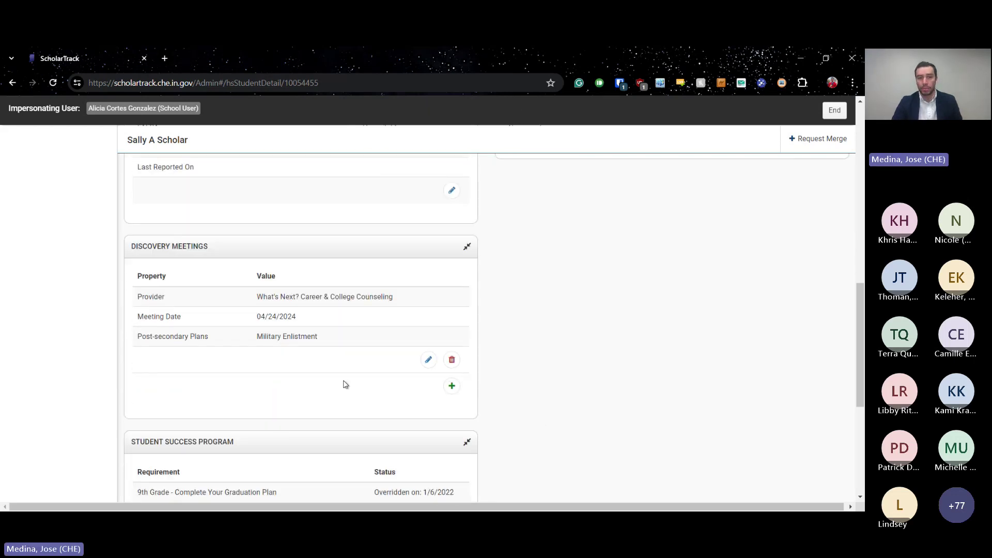
{"action": "left_click", "coordinate": [432, 360]}
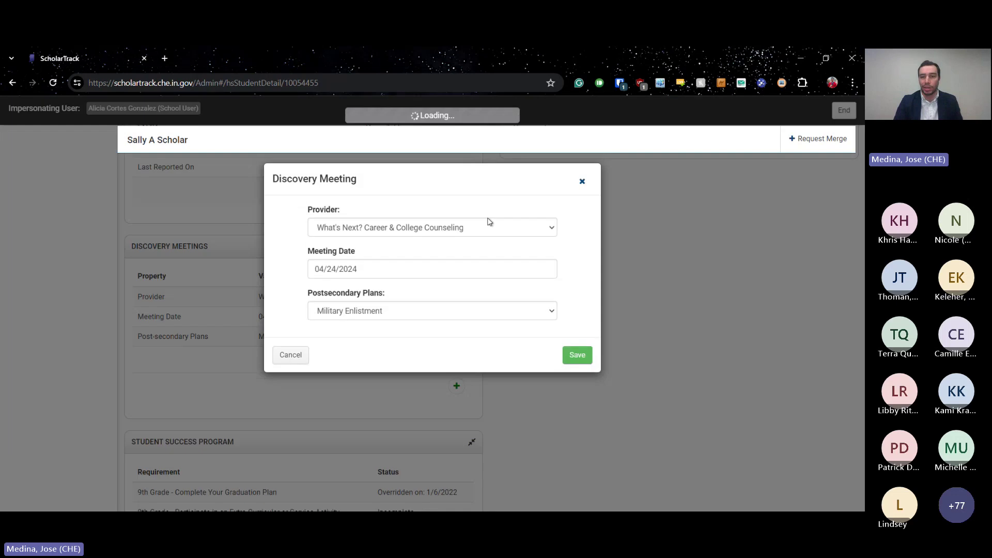
{"action": "left_click", "coordinate": [533, 227]}
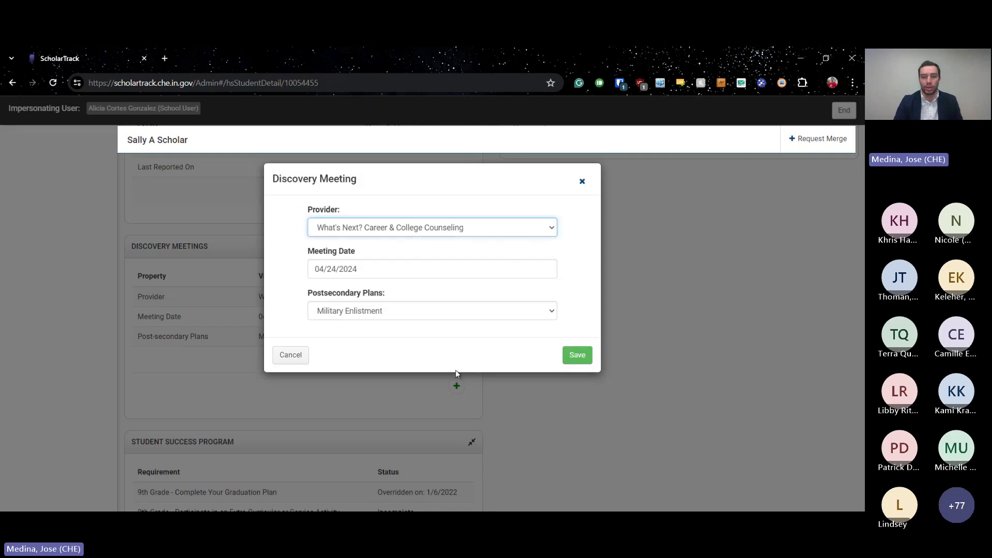
{"action": "left_click", "coordinate": [401, 381]}
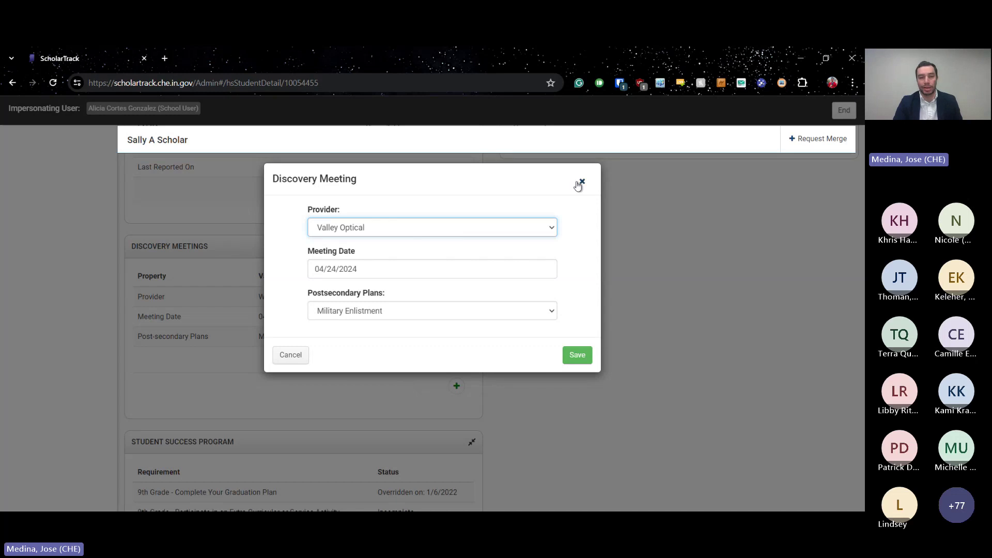
{"action": "left_click", "coordinate": [584, 355]}
{"action": "scroll", "coordinate": [583, 354], "scroll_direction": "up", "scroll_amount": 1}
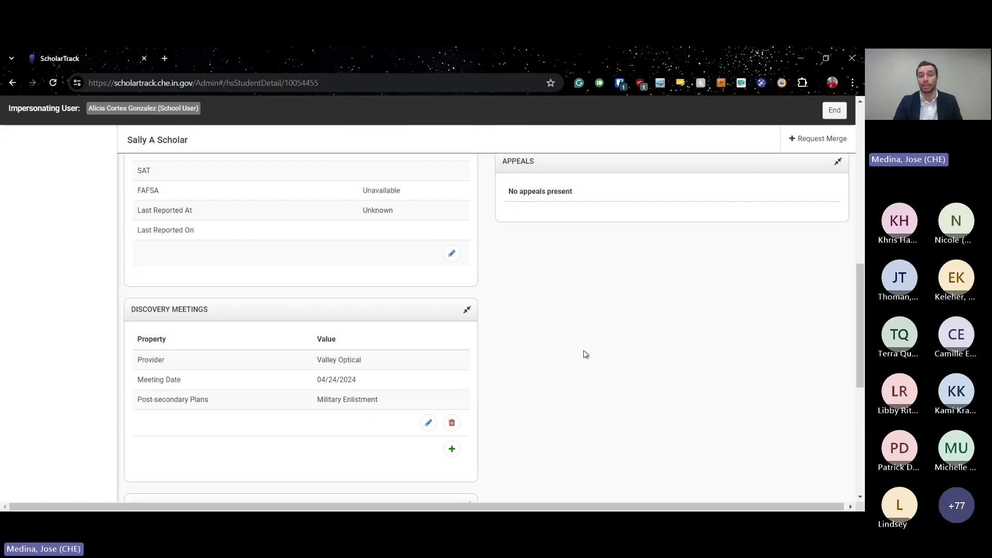
Delete the student's saved discovery meeting and return to the student search.
{"action": "left_click", "coordinate": [451, 424]}
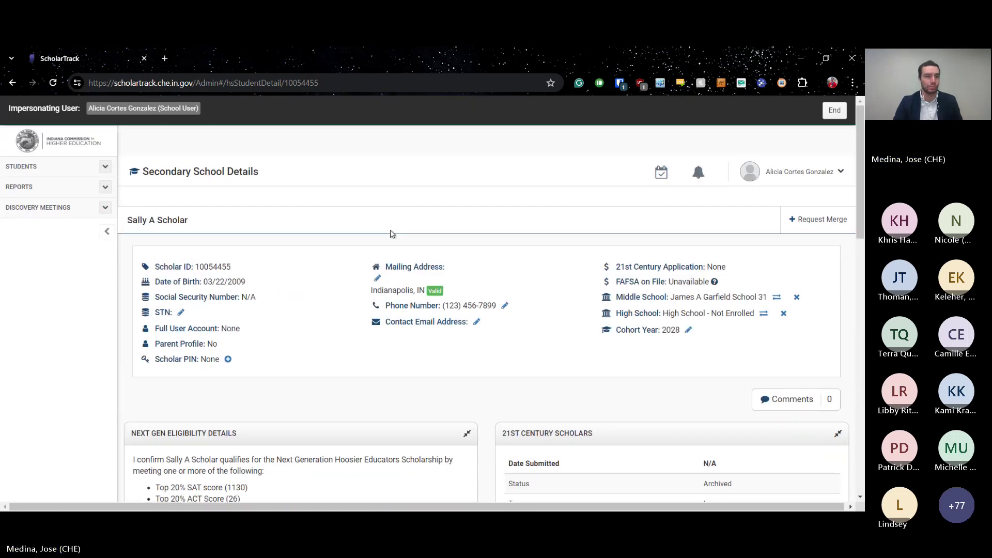
{"action": "left_click", "coordinate": [51, 166]}
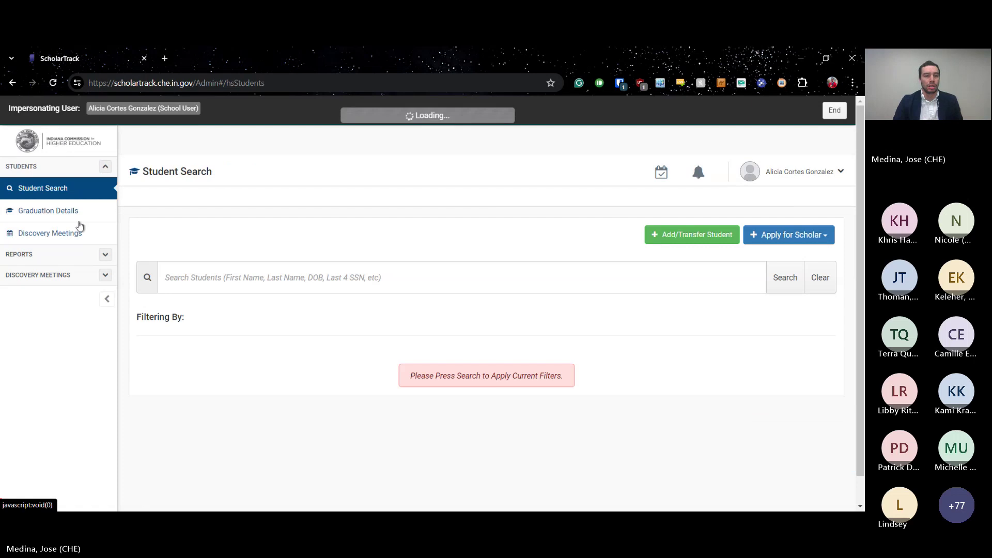
Open the Career Discovery Meeting Report form from the Discovery Meetings section.
{"action": "left_click", "coordinate": [103, 275]}
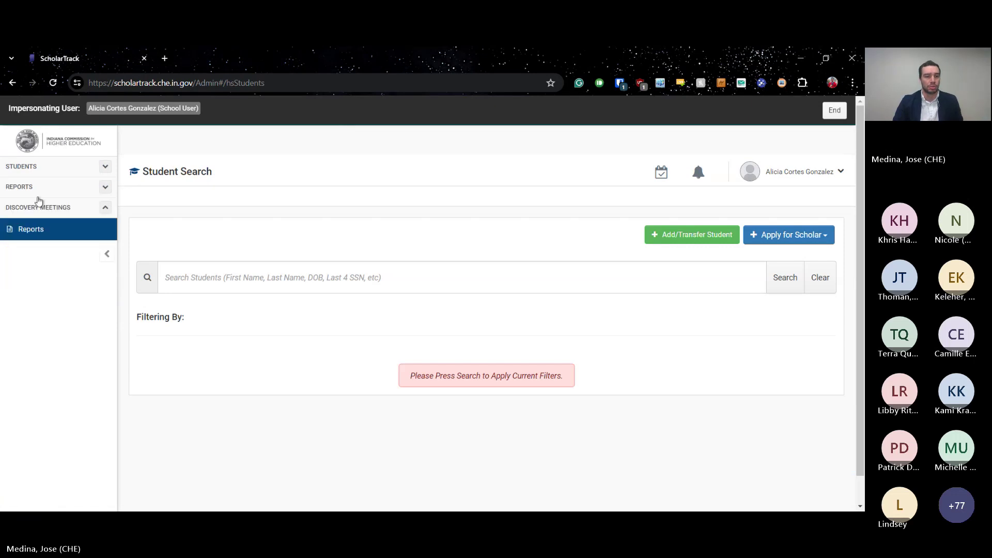
{"action": "left_click", "coordinate": [102, 168]}
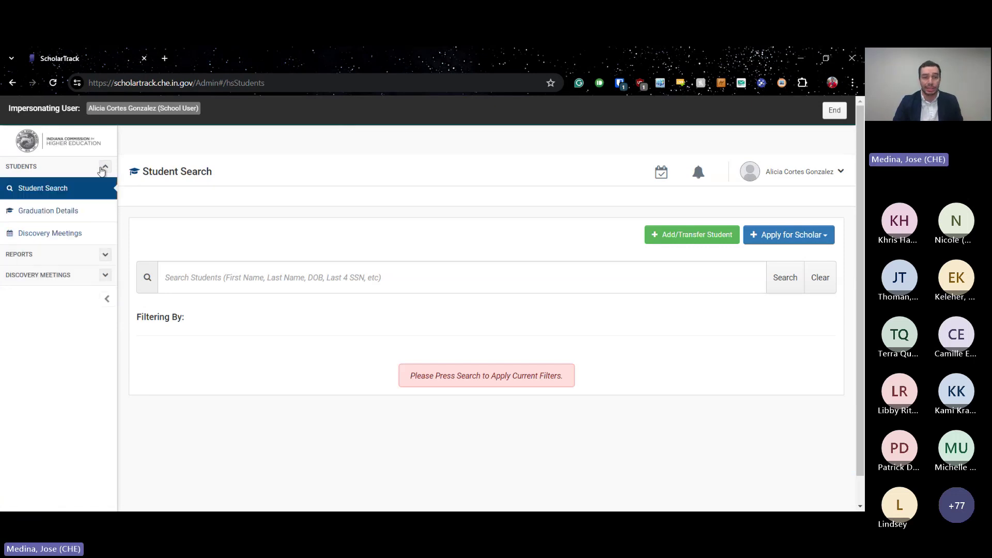
{"action": "left_click", "coordinate": [104, 277]}
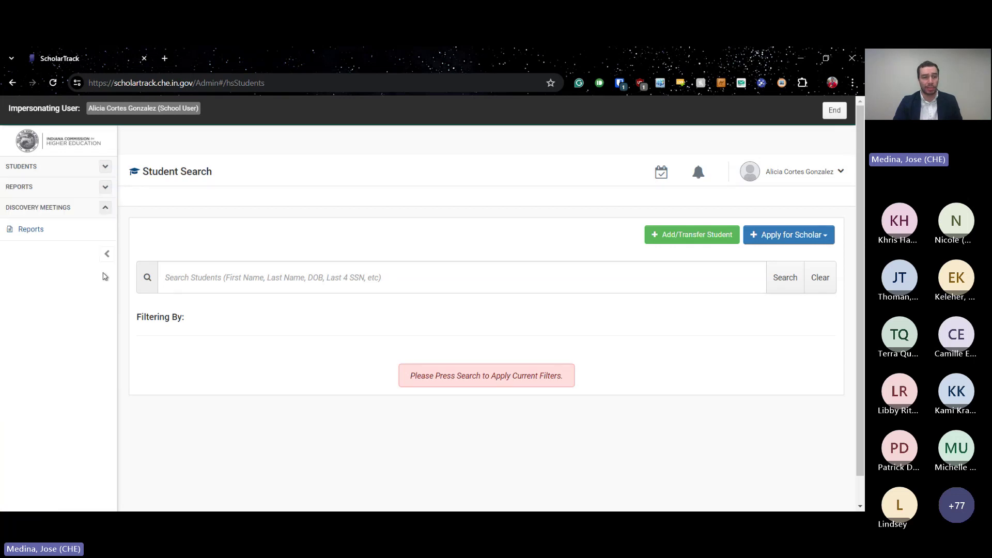
{"action": "left_click", "coordinate": [60, 233]}
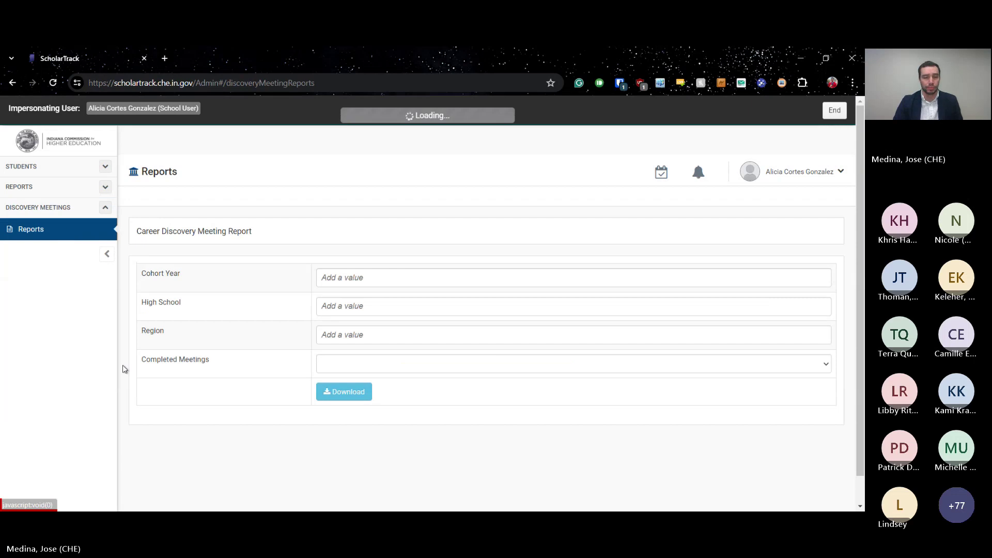
Add 2024 and 2025 as the cohort years for the Career Discovery Meeting Report.
{"action": "scroll", "coordinate": [124, 368], "scroll_direction": "down", "scroll_amount": 1}
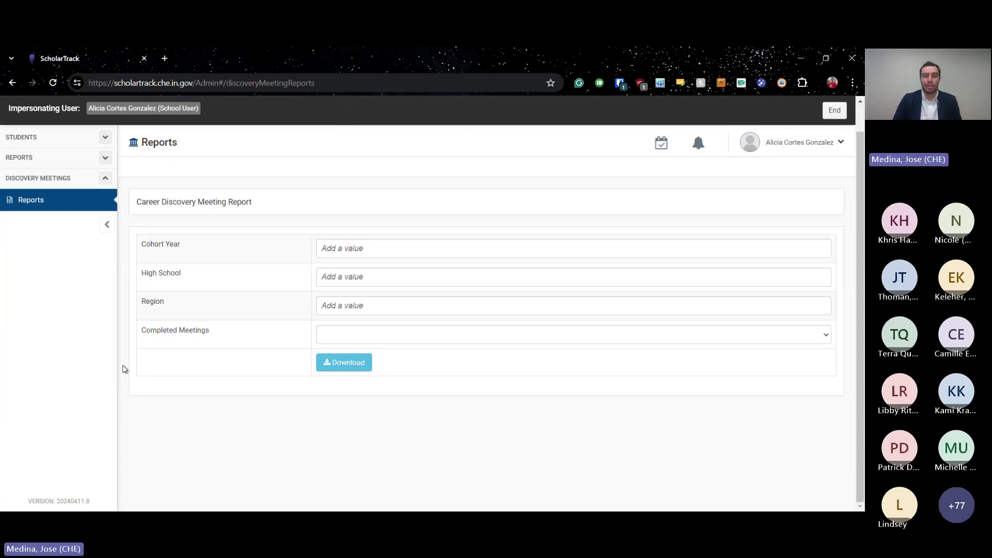
{"action": "left_click", "coordinate": [337, 250]}
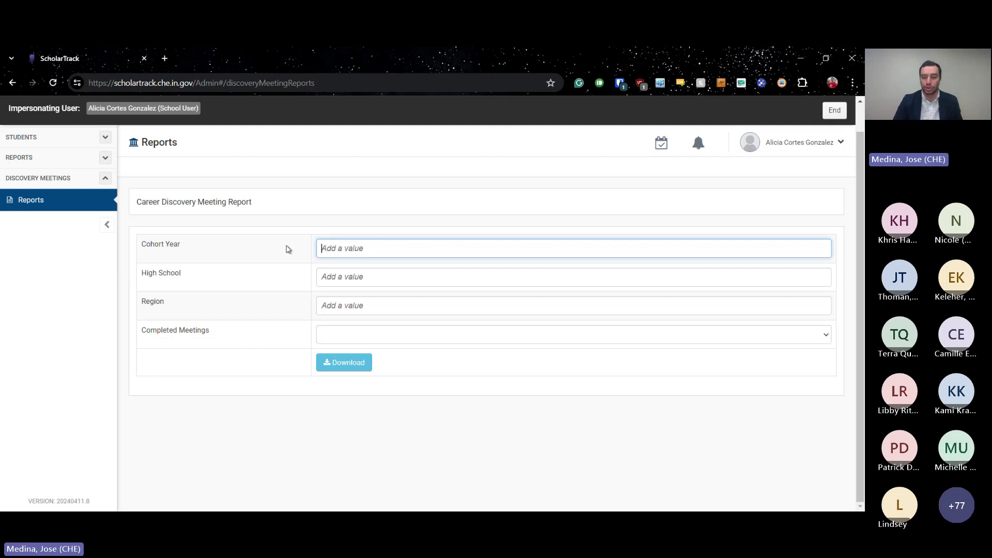
{"action": "type", "text": "2024"}
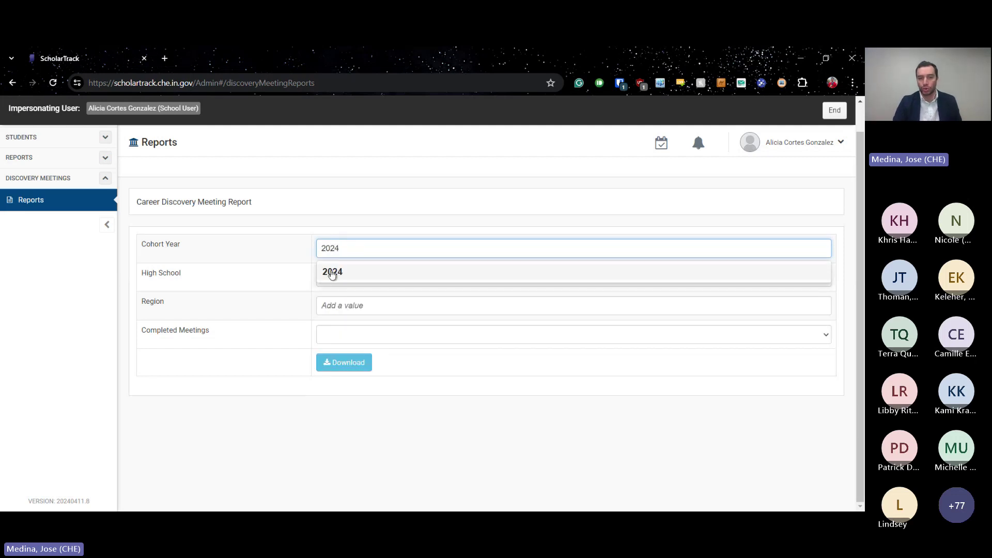
{"action": "left_click", "coordinate": [333, 282]}
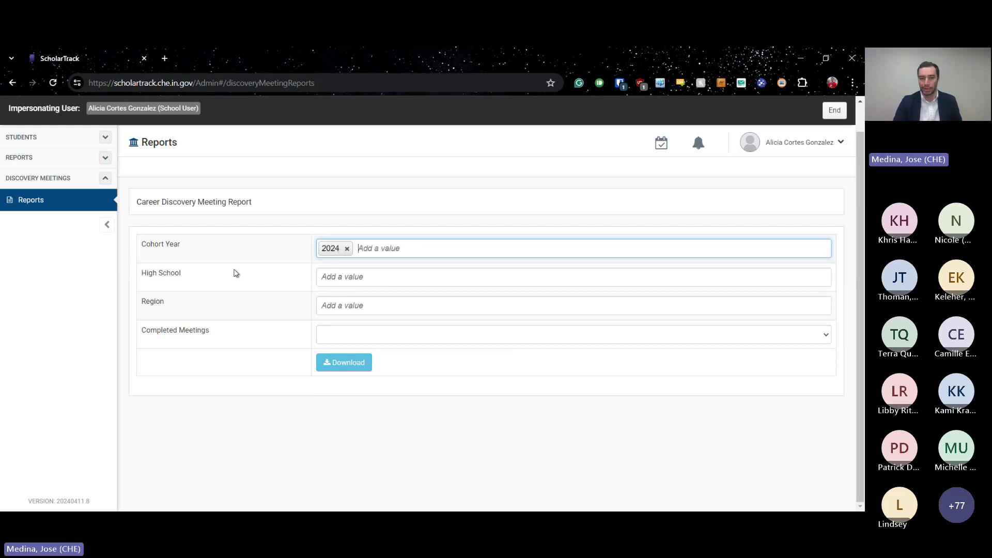
{"action": "type", "text": "2025"}
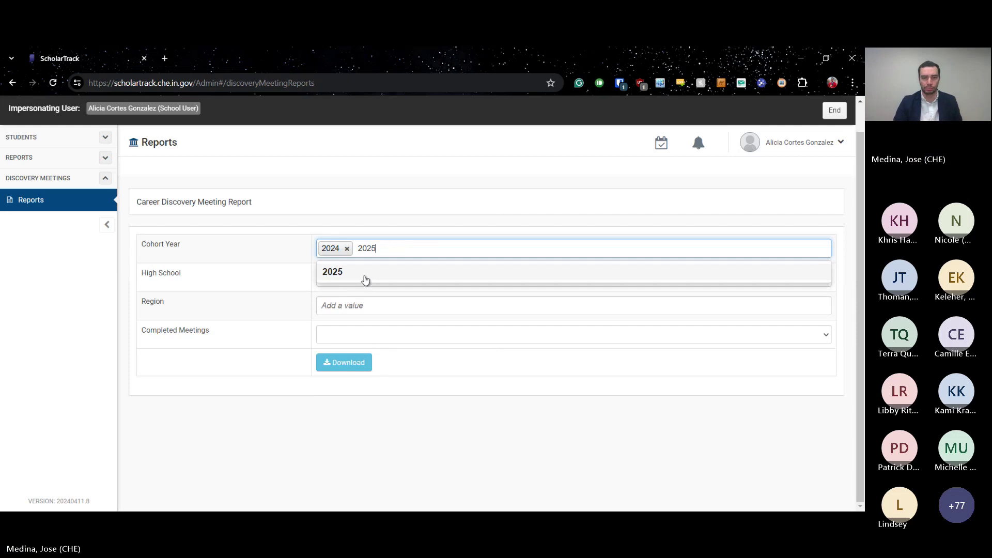
{"action": "left_click", "coordinate": [365, 280]}
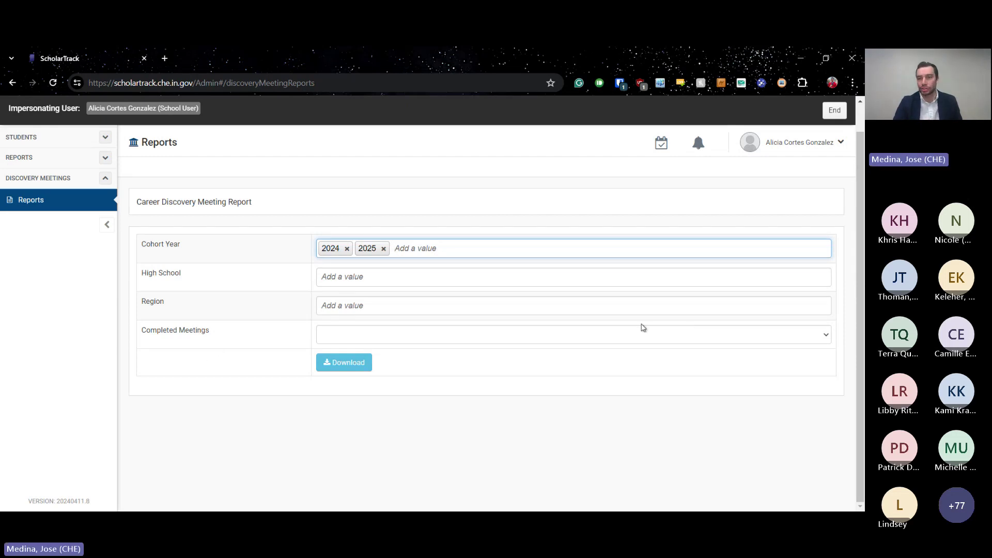
Check the options of the report's Completed Meetings filter without choosing one.
{"action": "left_click", "coordinate": [825, 334]}
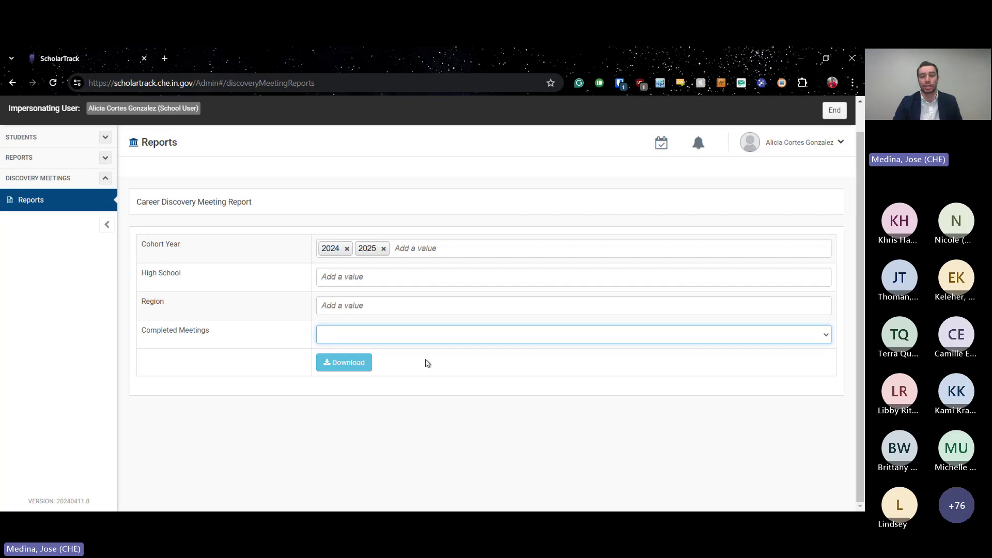
{"action": "left_click", "coordinate": [204, 358]}
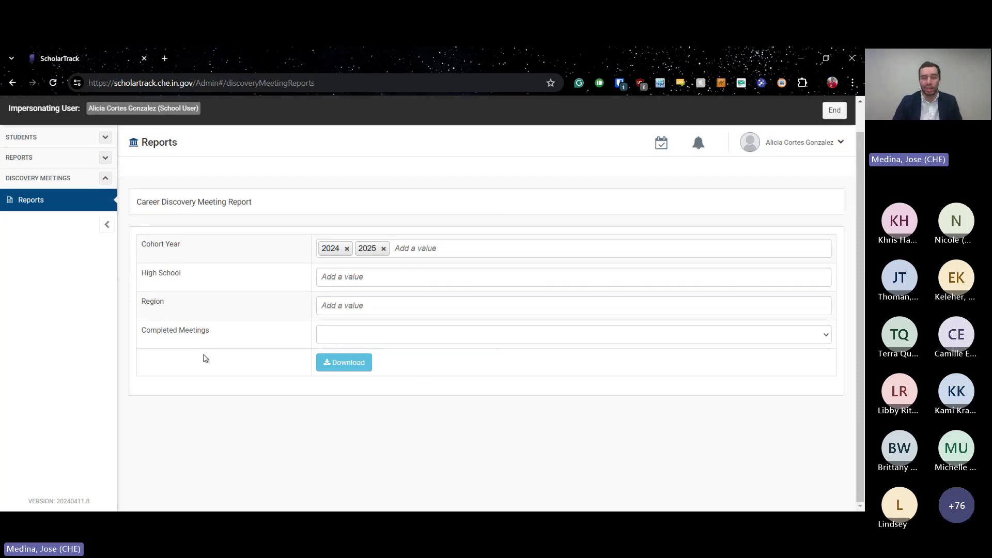
{"action": "scroll", "coordinate": [213, 314], "scroll_direction": "up", "scroll_amount": 1}
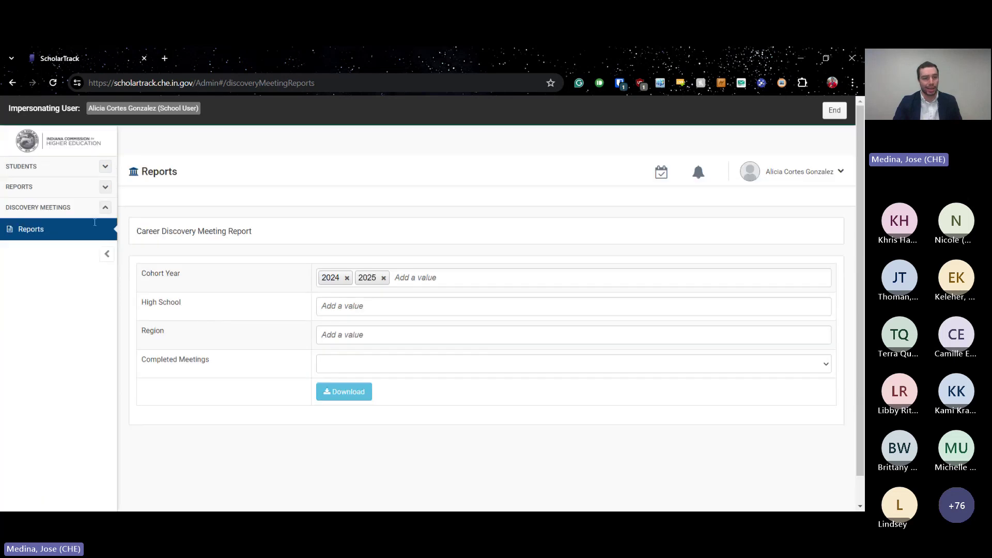
Switch to the Career Discovery Meetings report in Excel and examine the student's meeting date, school, provider and postsecondary plans.
{"action": "left_click", "coordinate": [50, 145]}
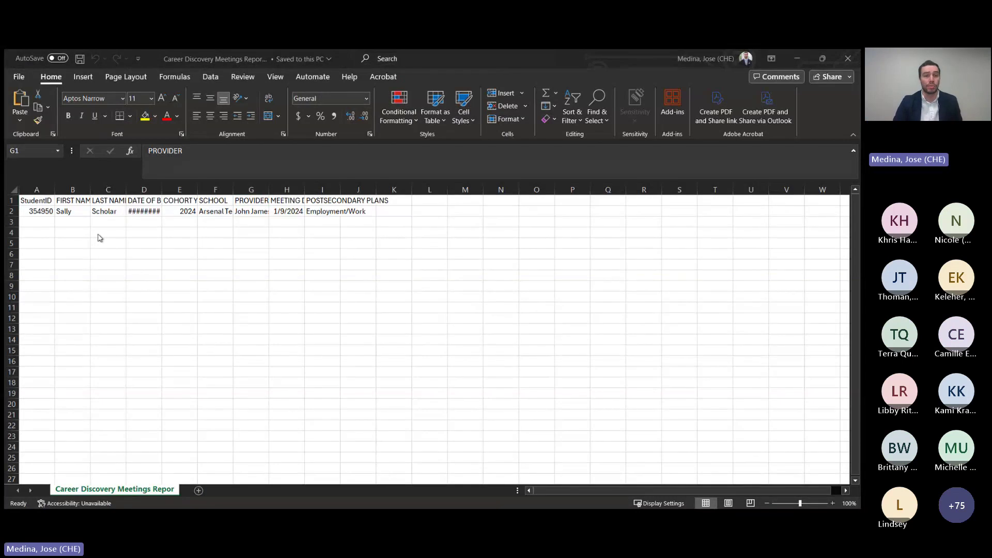
{"action": "left_click", "coordinate": [285, 213]}
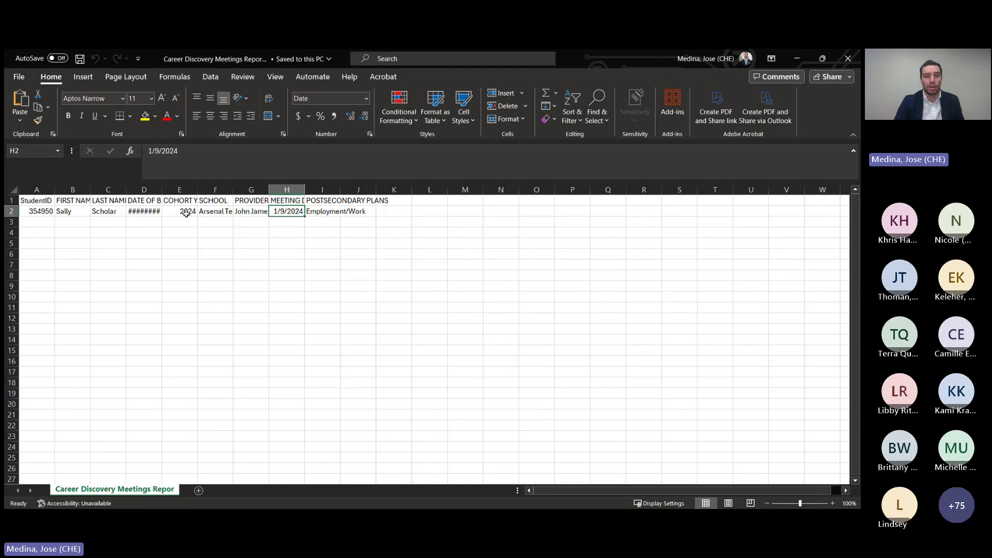
{"action": "left_click", "coordinate": [221, 214]}
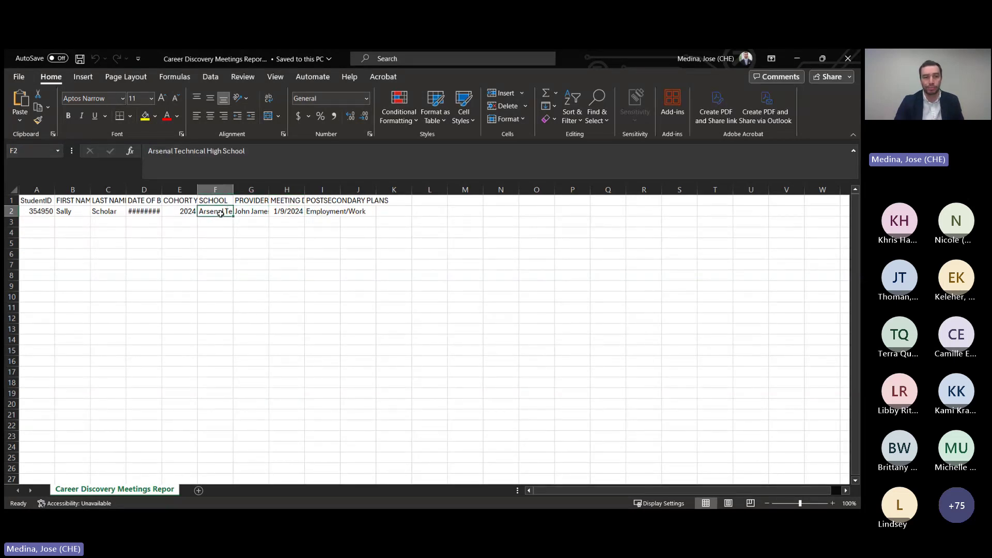
{"action": "left_click", "coordinate": [257, 216]}
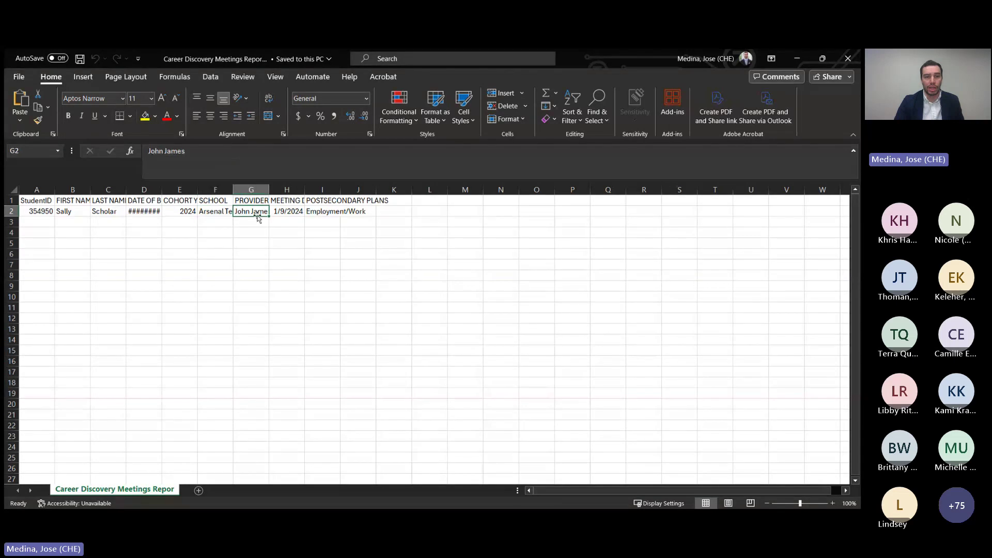
{"action": "left_click", "coordinate": [327, 212]}
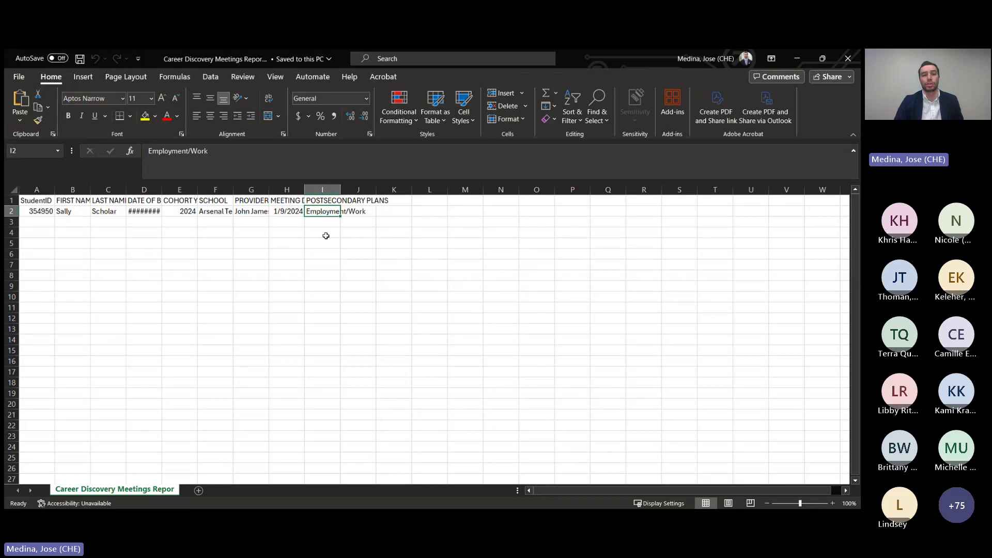